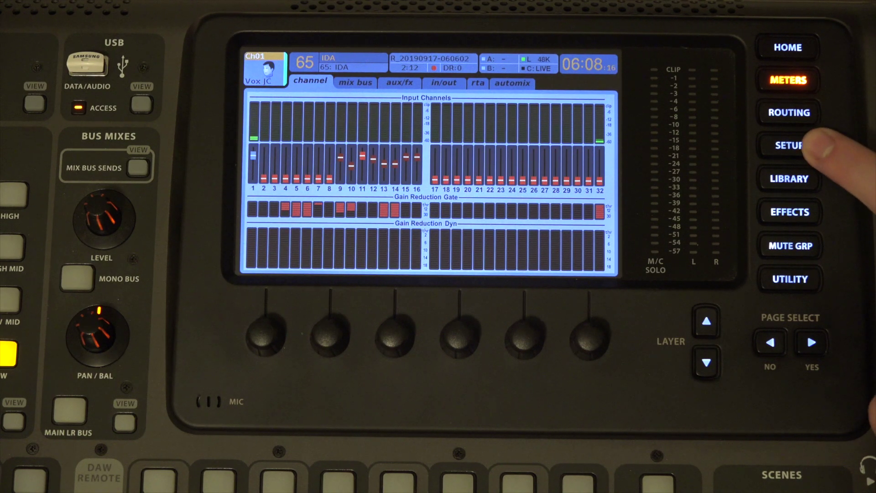
left_click(789, 145)
left_click(811, 342)
left_click(812, 342)
left_click(812, 342)
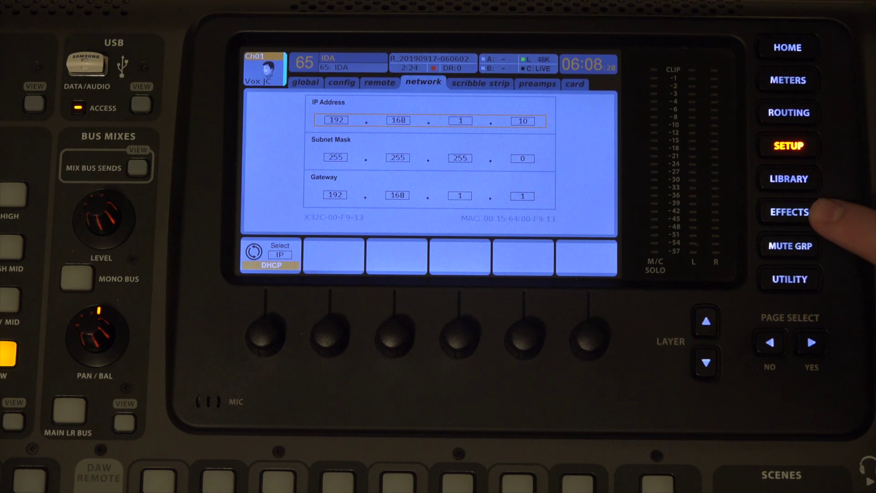
left_click(790, 212)
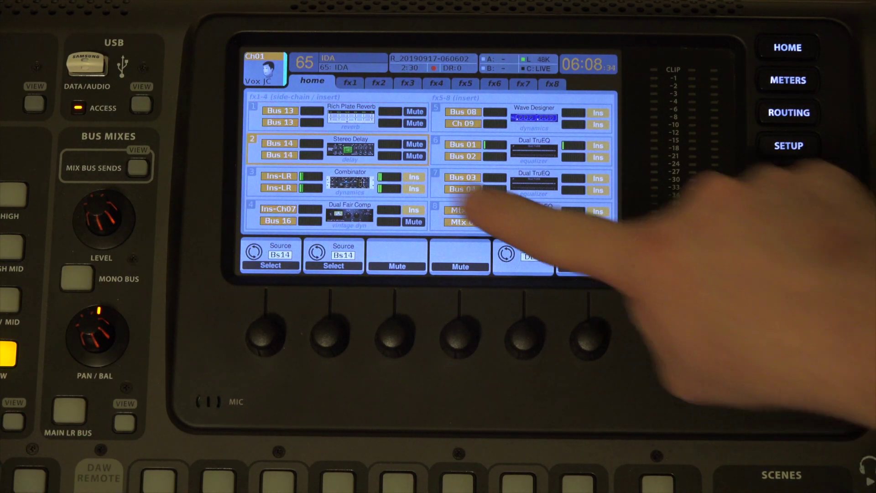
left_click(274, 150)
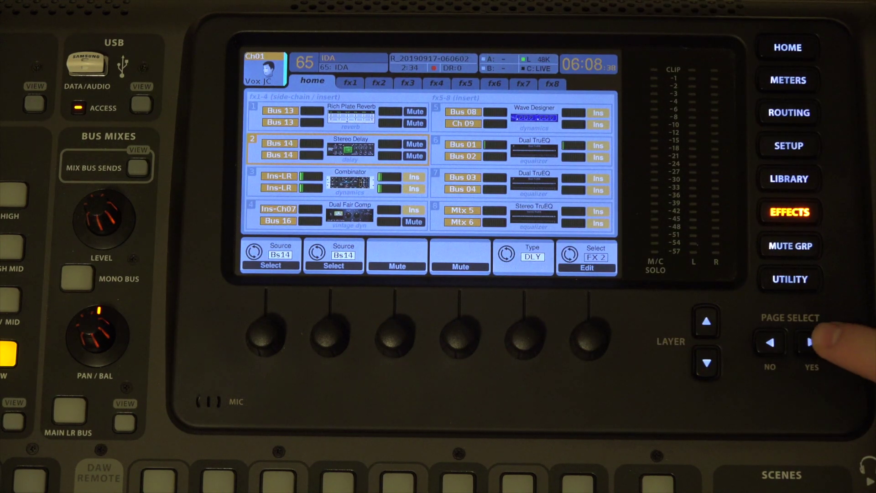
left_click(811, 342)
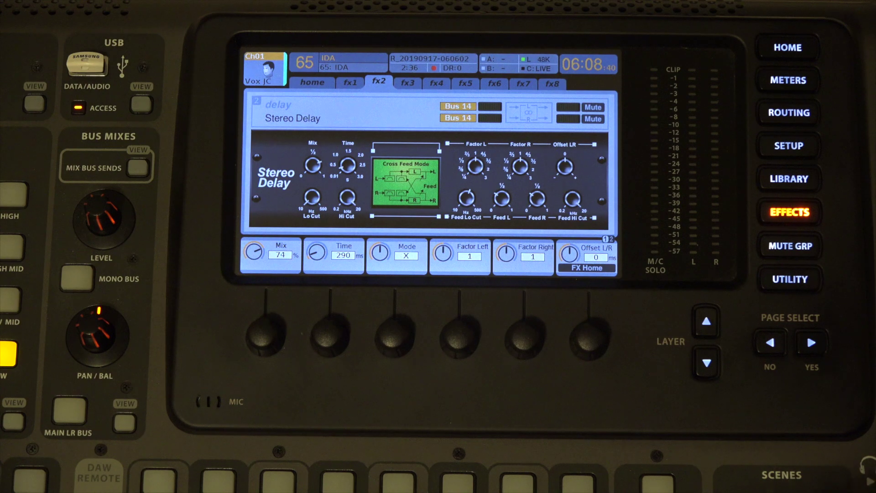
scroll(327, 335, "down", 13)
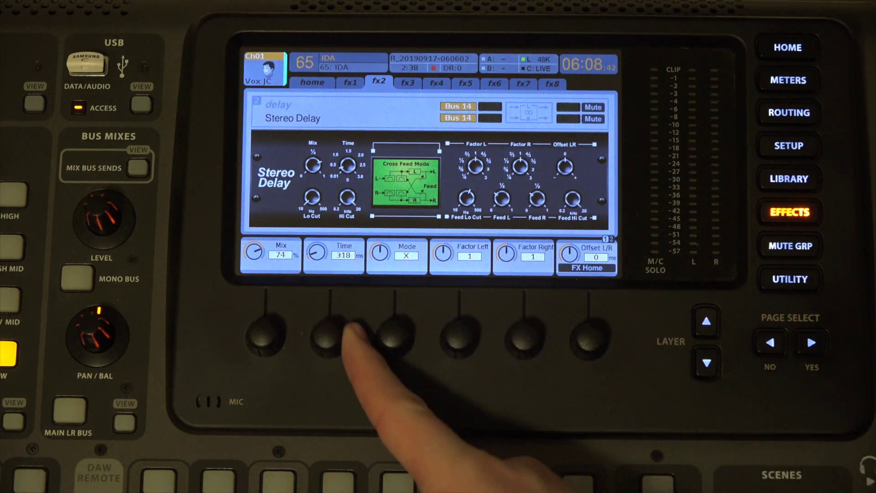
scroll(329, 332, "up", 20)
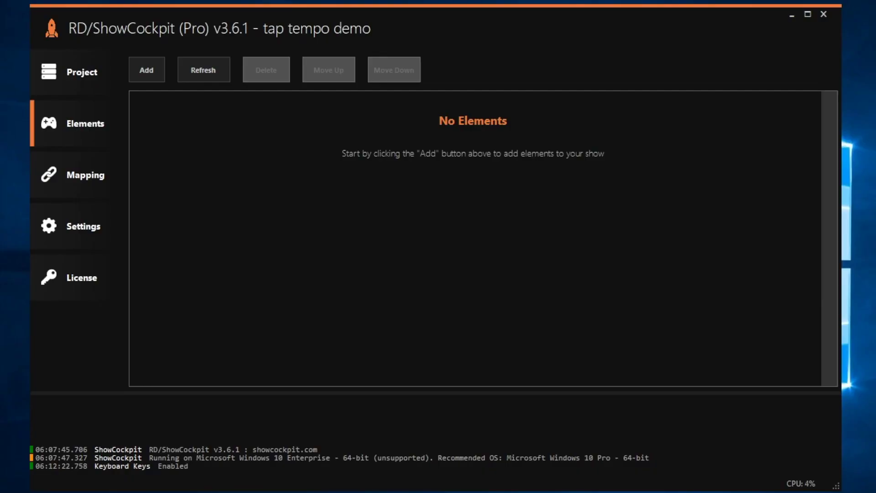
Step: Add a Keyboard Keys element from the external control devices with its default ID and enable it
left_click(152, 78)
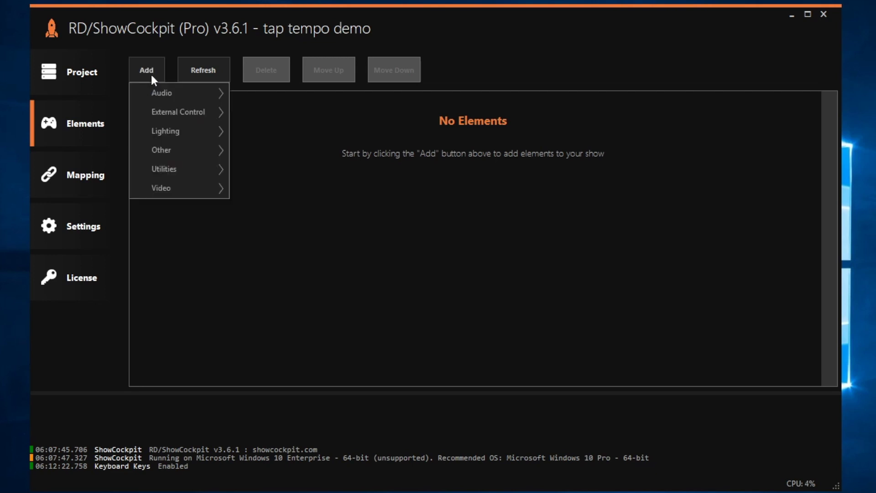
mouse_move(167, 106)
mouse_move(311, 185)
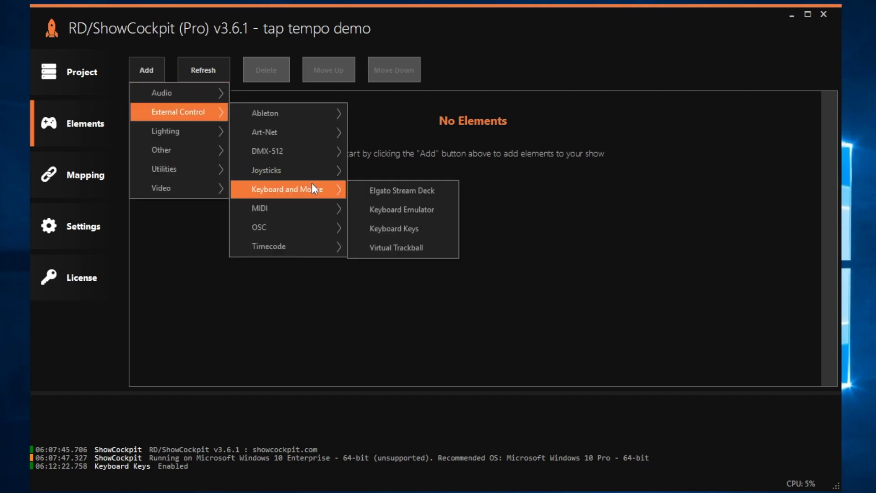
left_click(411, 227)
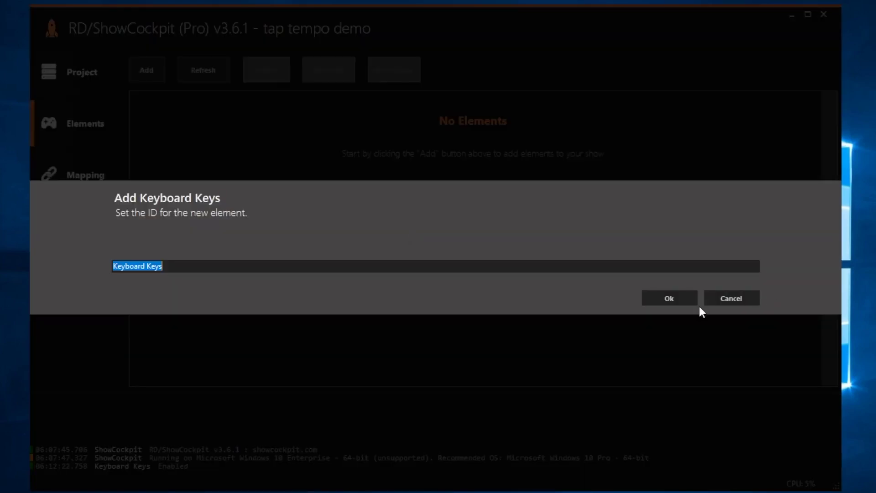
left_click(669, 298)
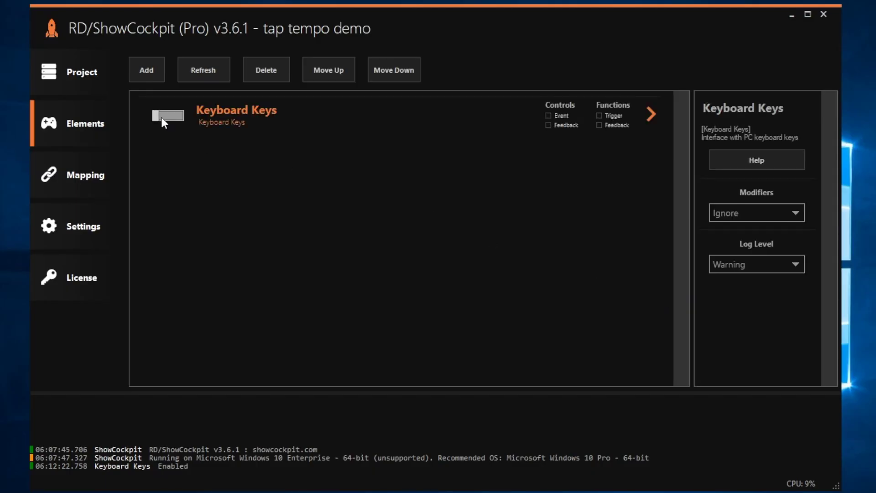
left_click(162, 119)
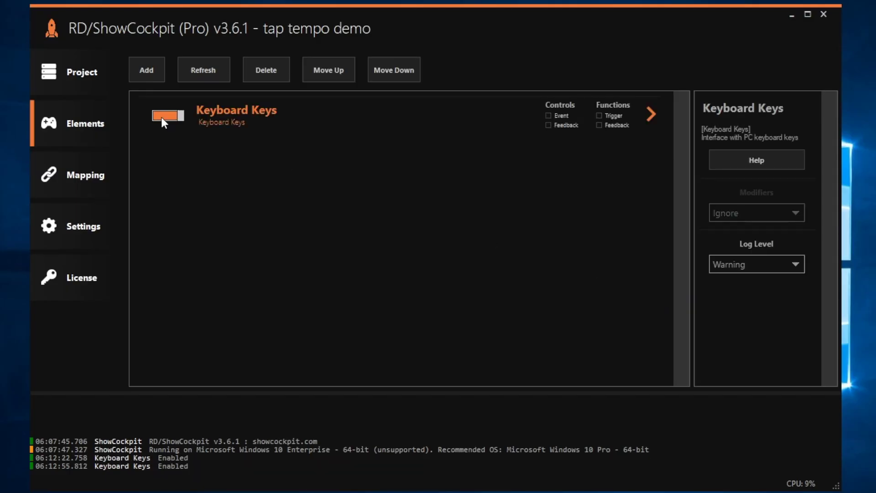
Step: Add a Generic OSC element from the external control devices with the ID X32
left_click(148, 71)
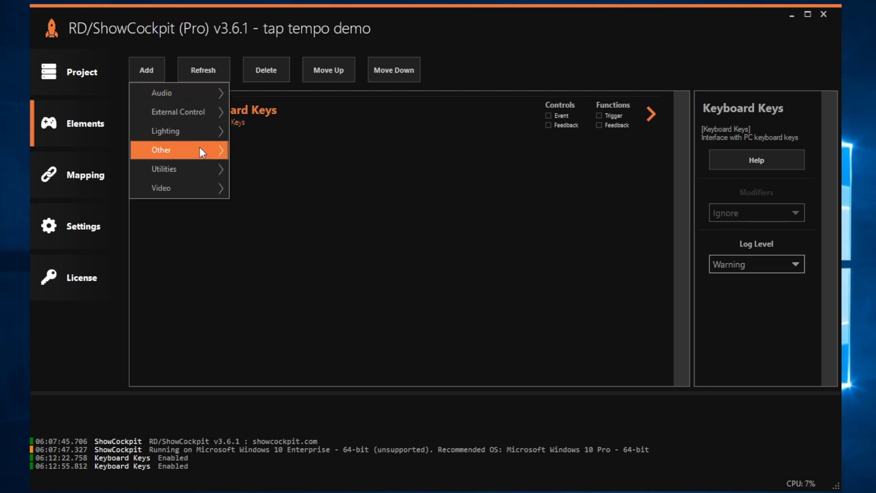
mouse_move(196, 113)
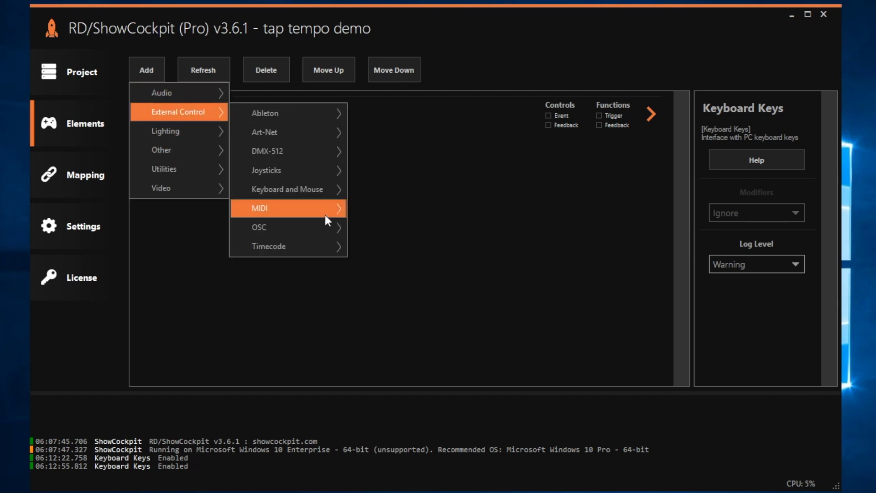
mouse_move(312, 227)
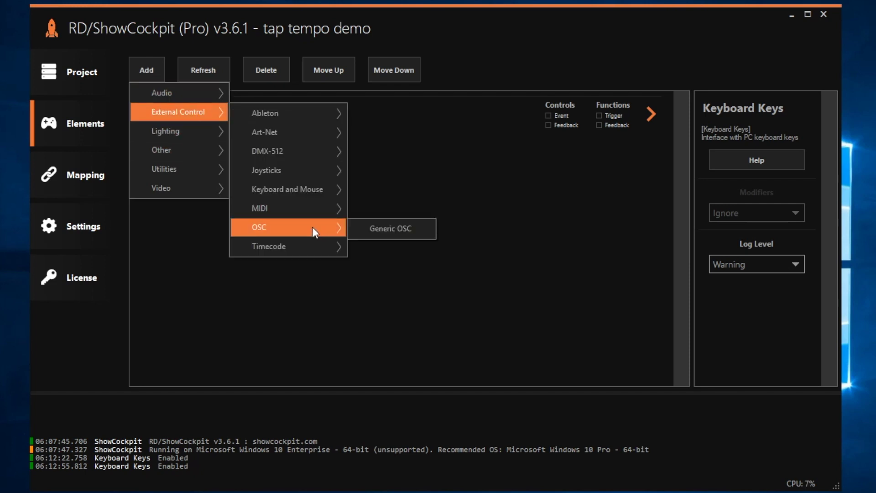
left_click(419, 228)
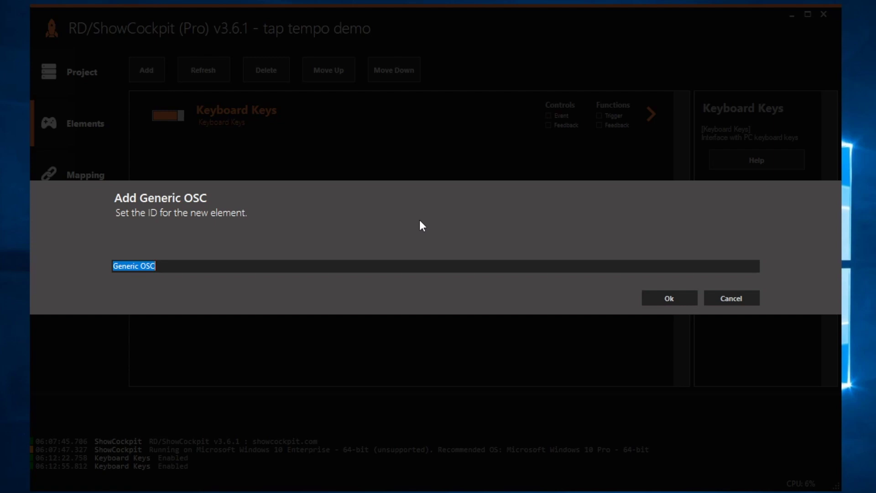
type("X32")
left_click_drag(132, 269, 97, 263)
left_click(667, 299)
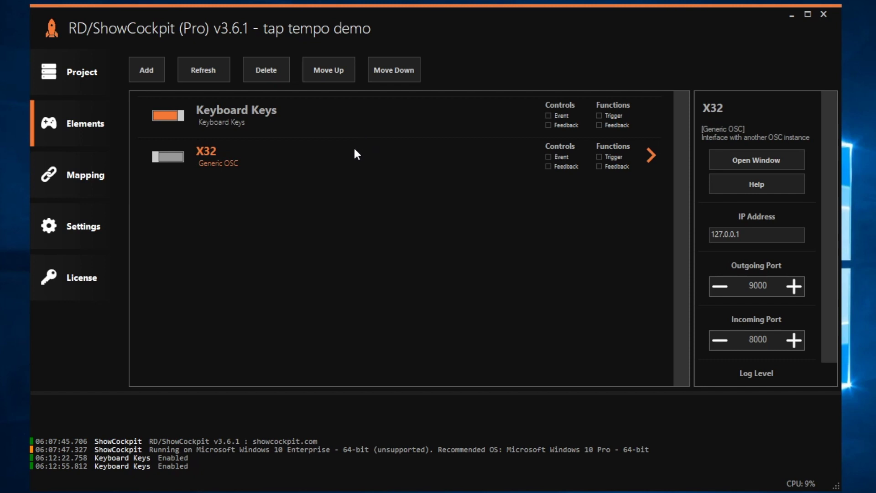
Step: Set the X32 element's IP address to 192.168.1.10 and its outgoing port to 10023, and enable the element
left_click(730, 234)
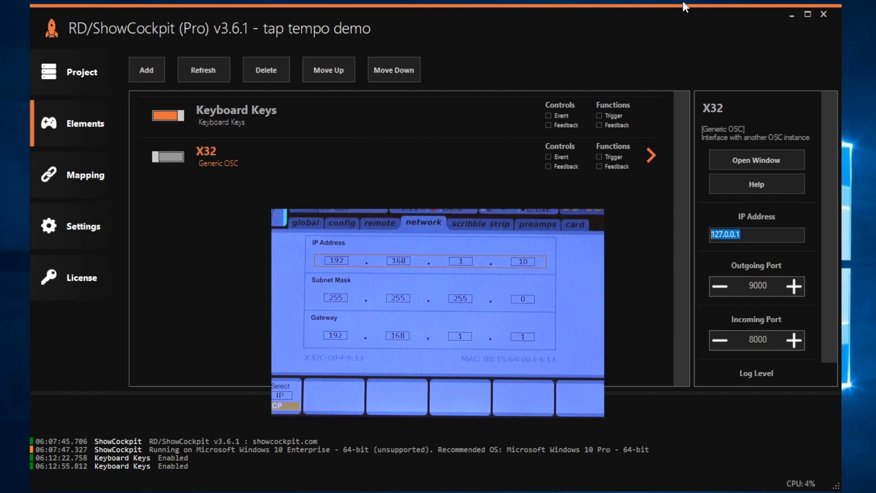
type("192.168.1.10")
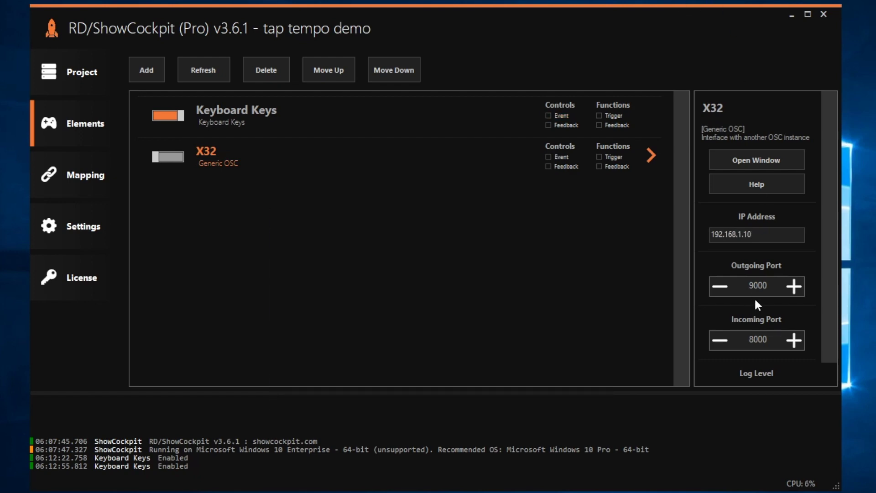
key("Tab")
type("10023")
left_click(163, 157)
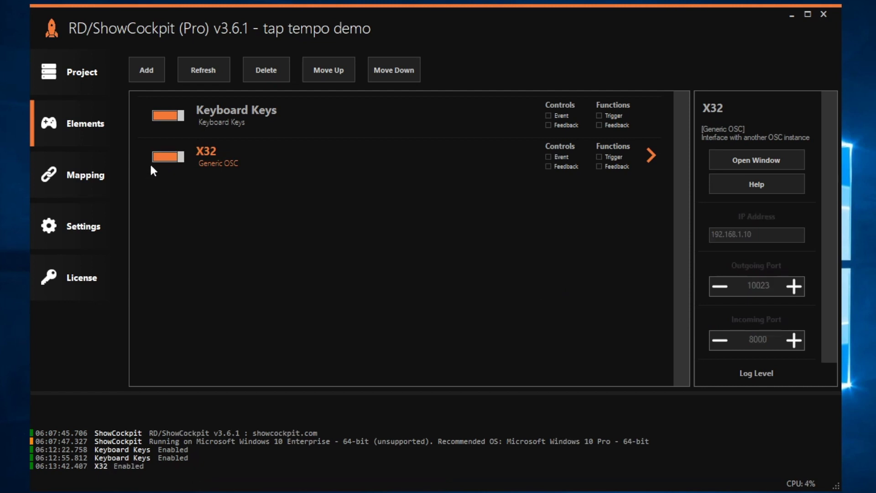
Step: Add a LUA Script utility element with the ID "tap tempo trigger"
left_click(153, 73)
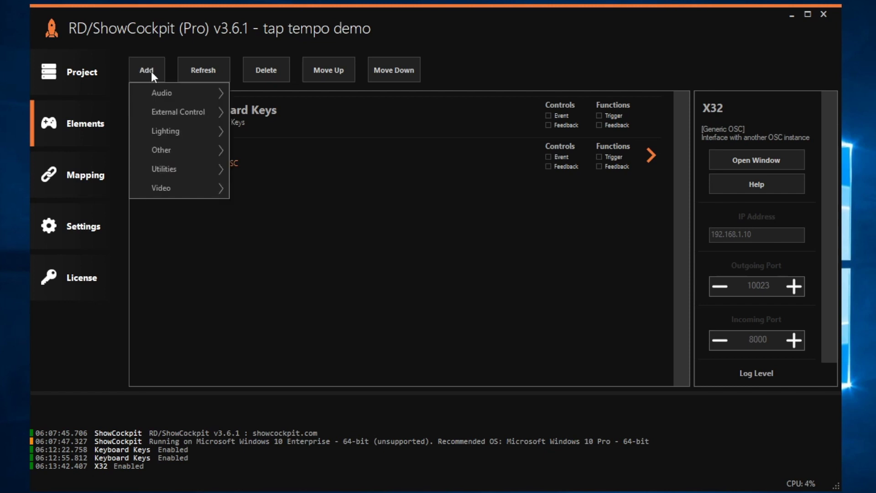
mouse_move(181, 119)
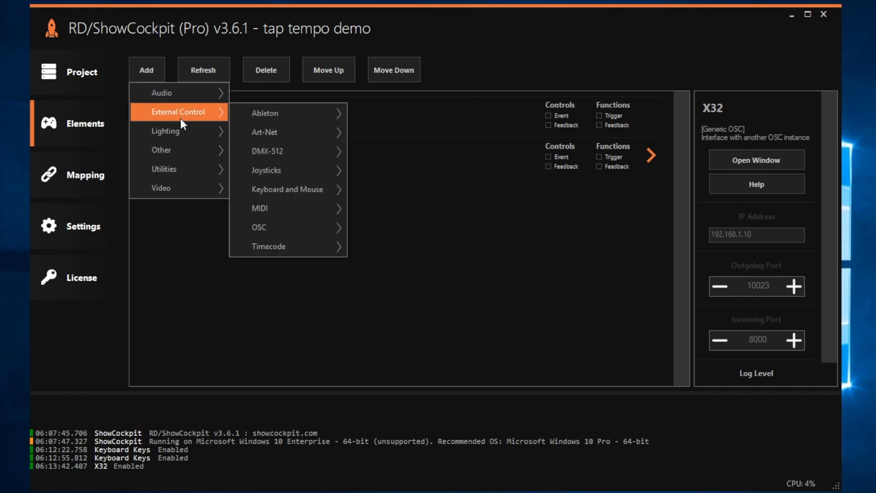
mouse_move(180, 170)
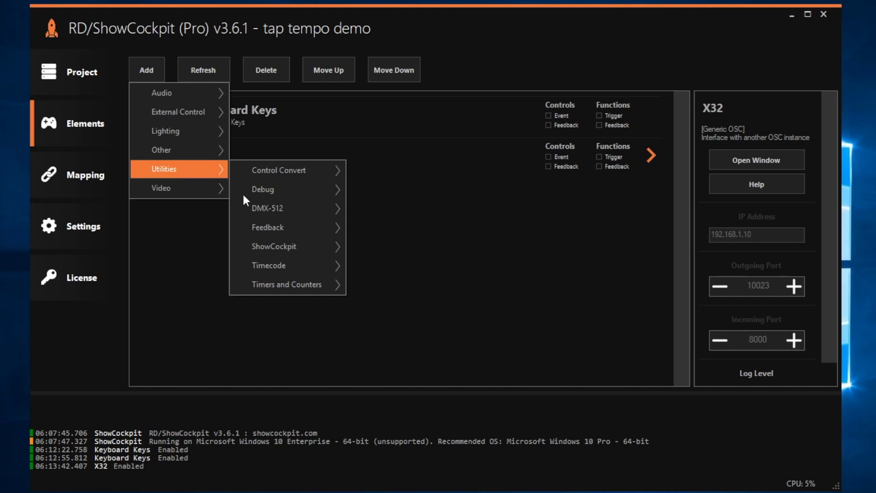
mouse_move(304, 248)
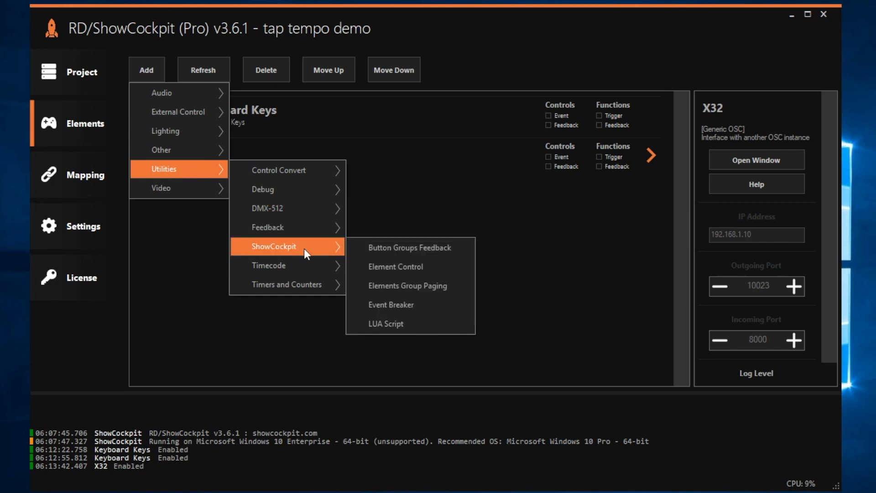
left_click(423, 320)
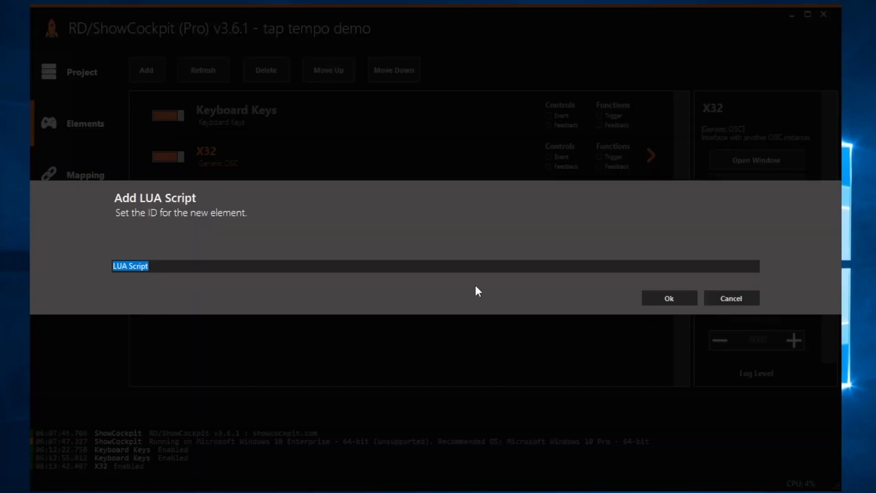
type("tap tempo tr")
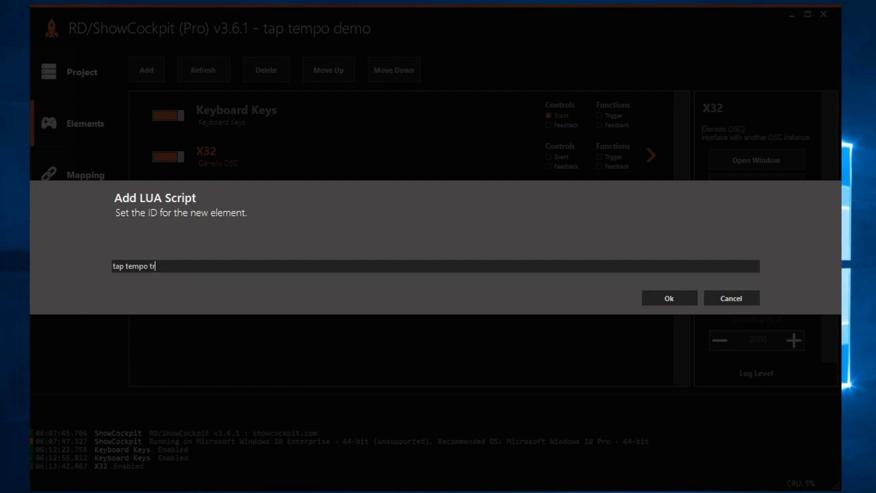
type("igger")
key("Return")
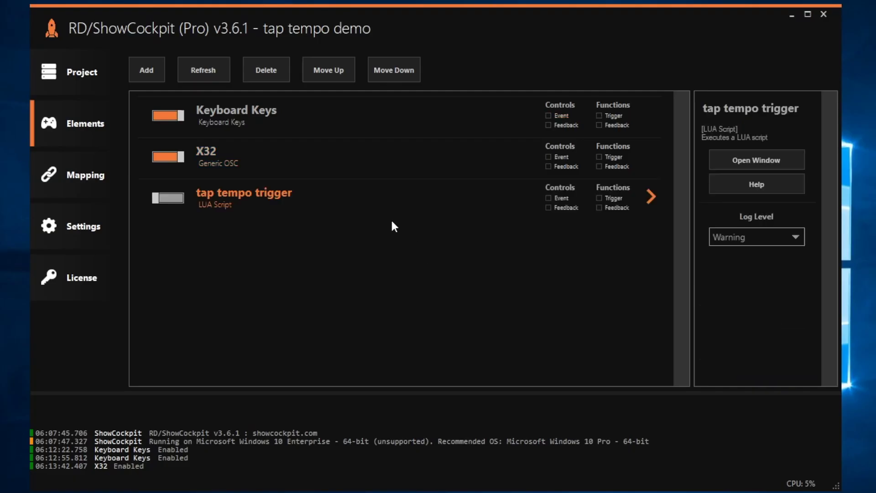
Step: Open the tap tempo trigger element's script editor and delete all of the default example code
left_click(729, 162)
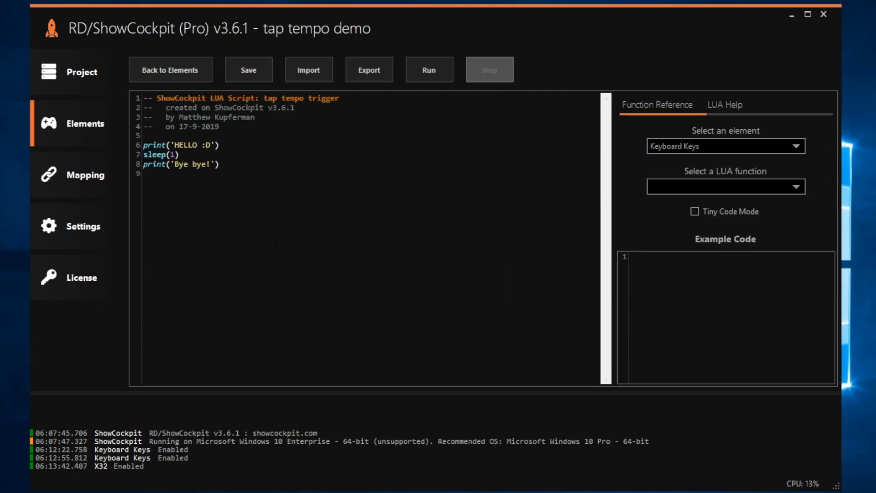
left_click_drag(275, 244, 102, 25)
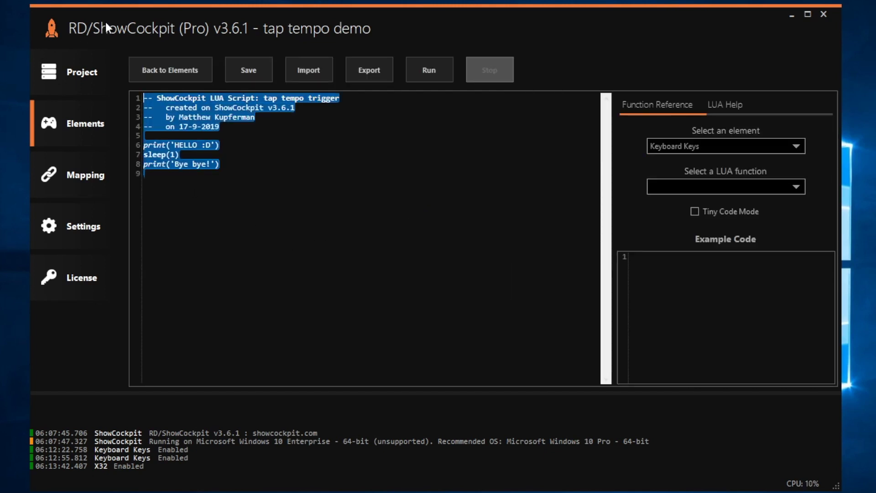
key("Delete")
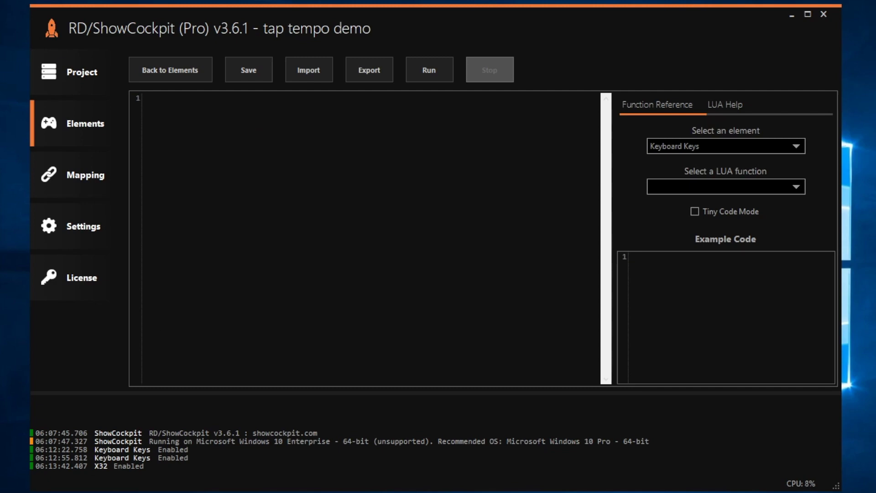
Step: Switch to the browser, copy the full raw code of rdsc-x32-tap-tempo.lua from GitHub, and paste it into the empty script in ShowCockpit
left_click(237, 474)
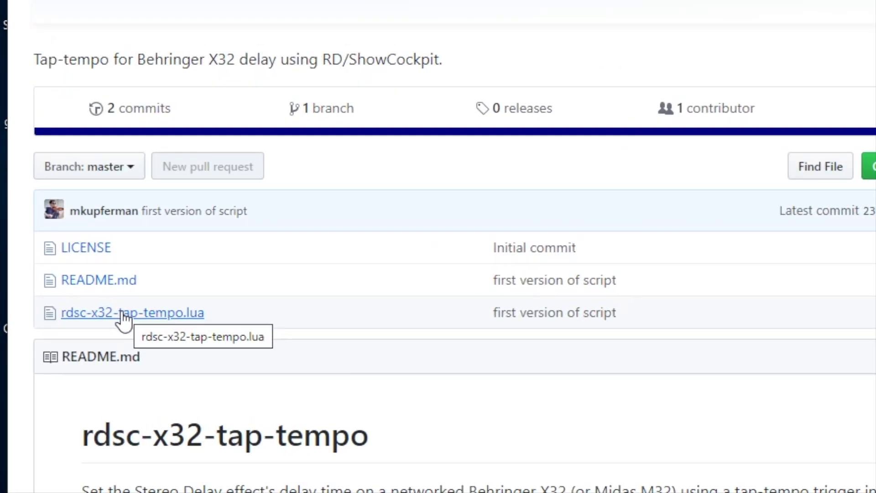
left_click(187, 308)
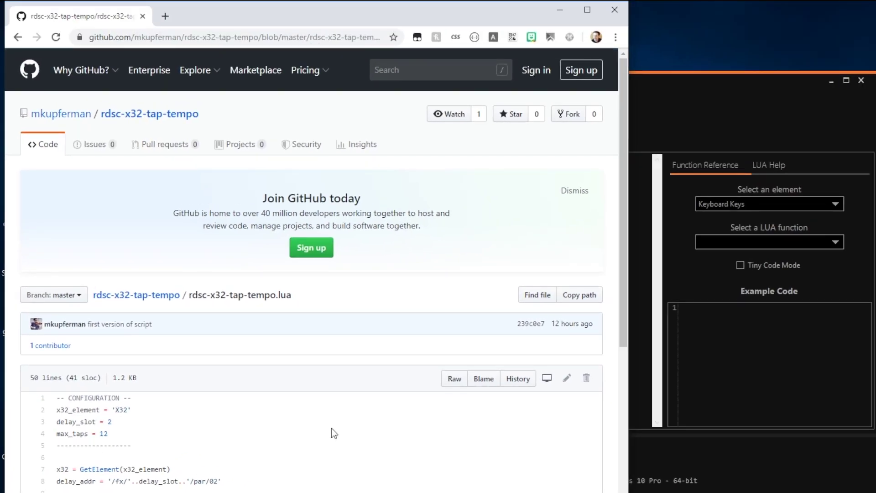
left_click(454, 378)
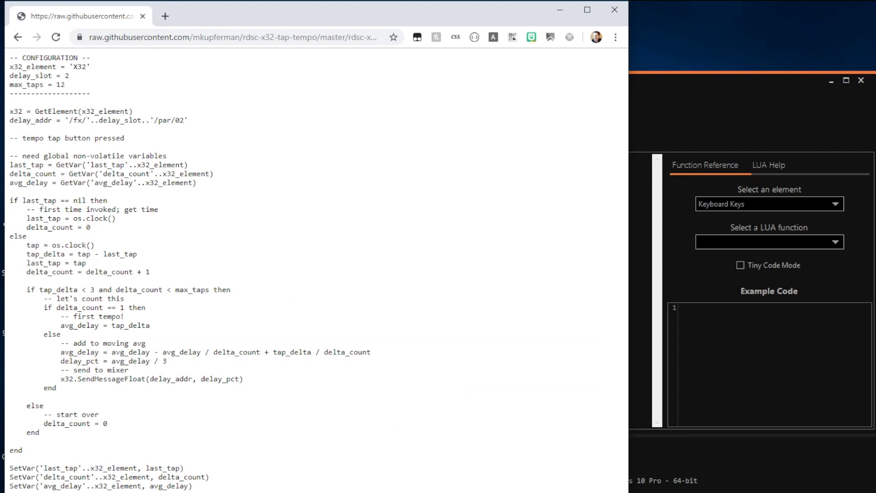
key("ctrl+a")
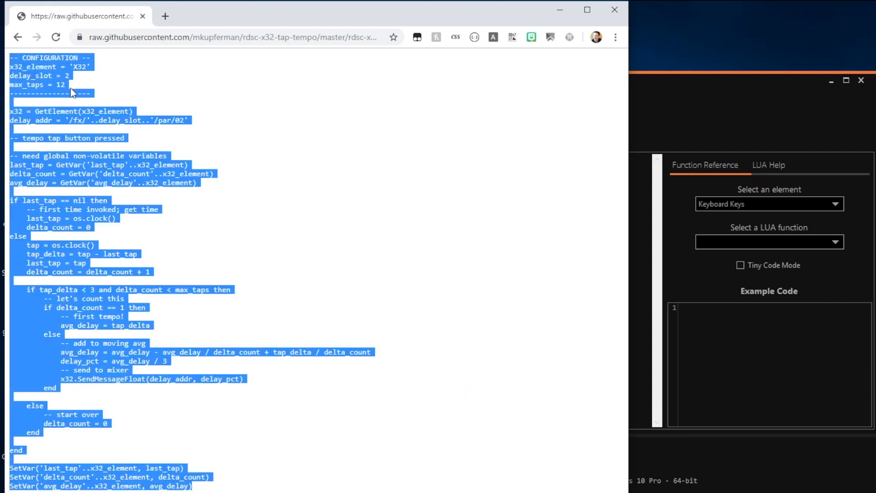
left_click(664, 91)
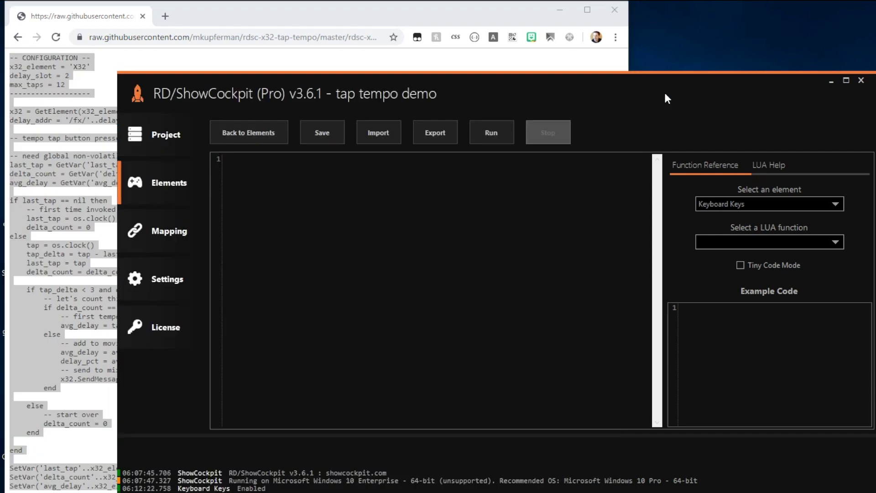
key("ctrl+v")
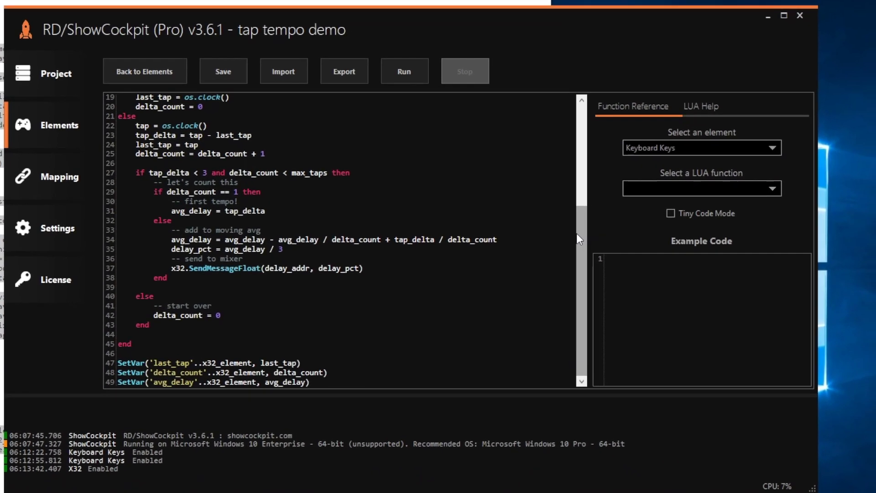
Step: Look through the pasted tap tempo script, including the condition that limits the tap interval and count
scroll(631, 181, "up", 6)
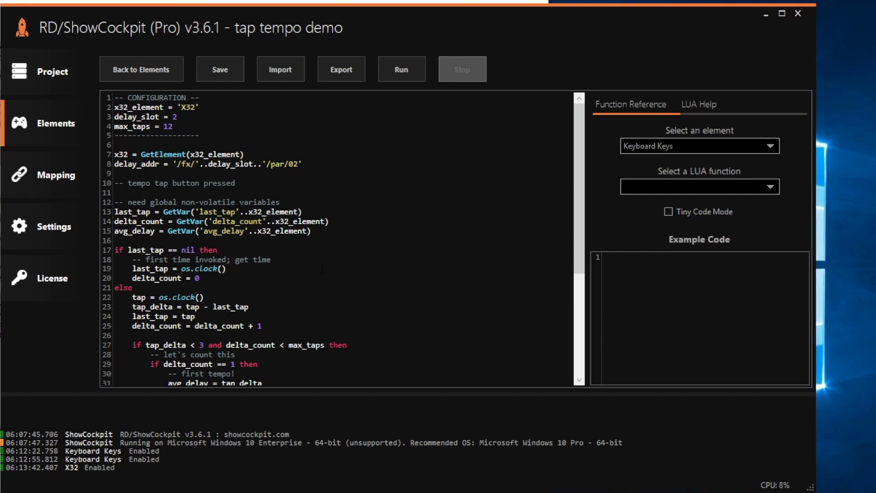
scroll(349, 279, "down", 4)
left_click_drag(188, 325, 353, 325)
left_click(361, 326)
scroll(376, 242, "down", 2)
scroll(376, 242, "up", 4)
scroll(375, 242, "up", 2)
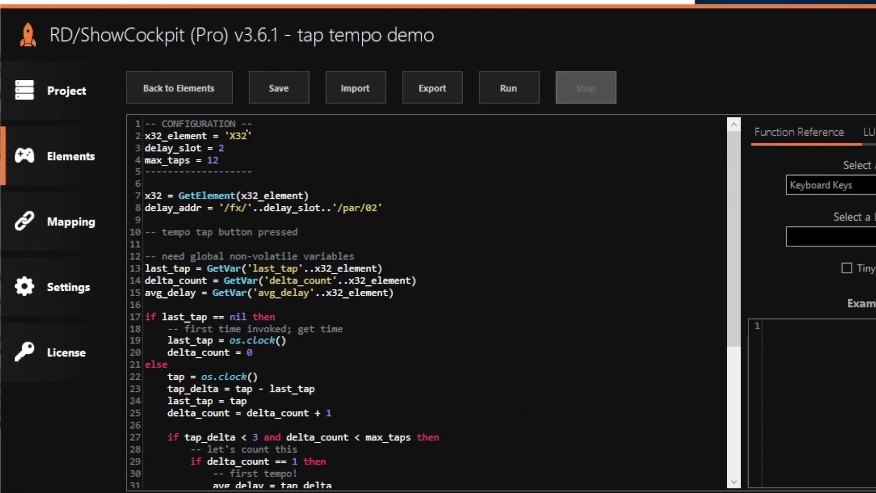
Step: Check the script's x32_element name against the X32 element's ID, and review the delay_slot and max_taps configuration values
left_click_drag(247, 135, 230, 135)
left_click(71, 159)
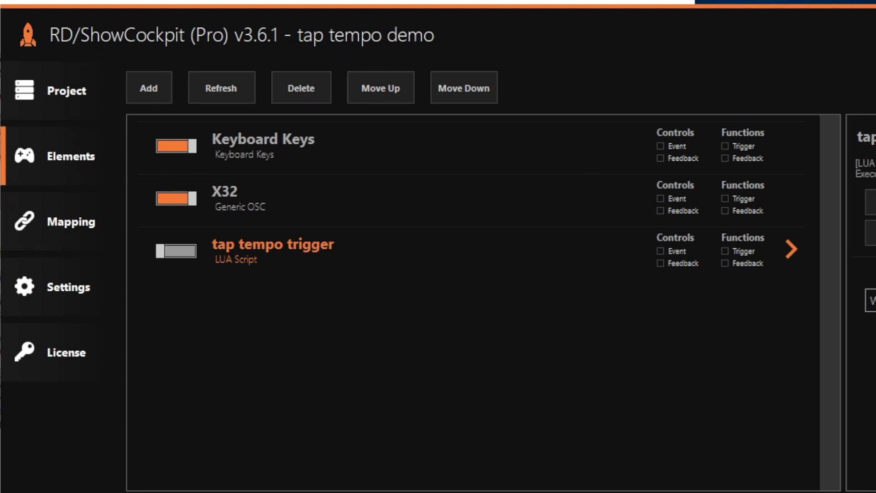
left_click(871, 195)
left_click(240, 135)
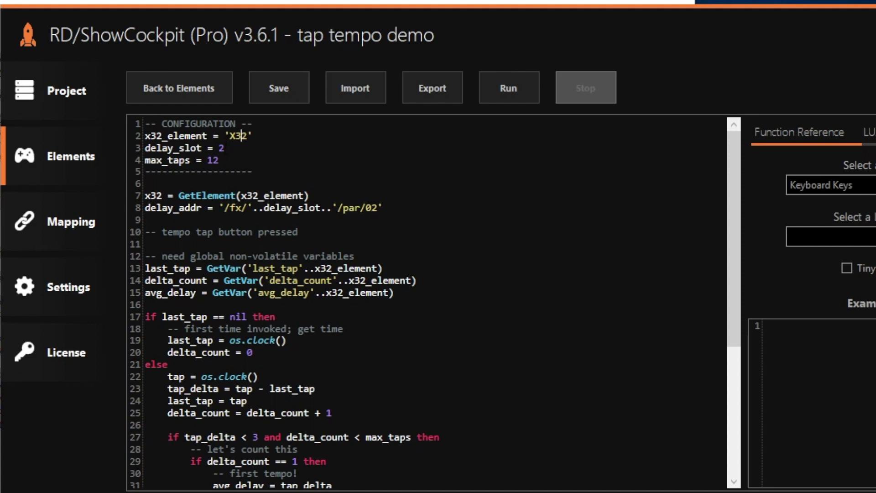
double_click(221, 147)
key("Right")
key("Down")
double_click(208, 159)
left_click(259, 159)
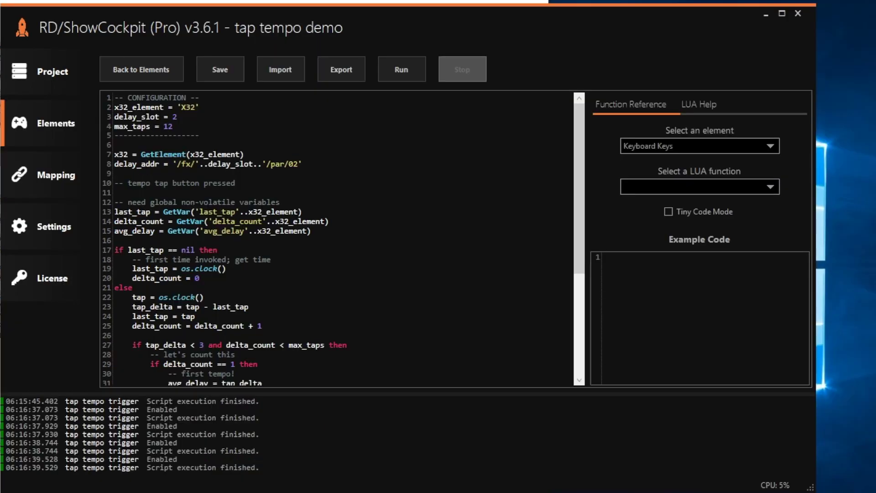
Step: Map the tap tempo trigger's Execute Script function to the Left key of the Keyboard Keys element
left_click(32, 169)
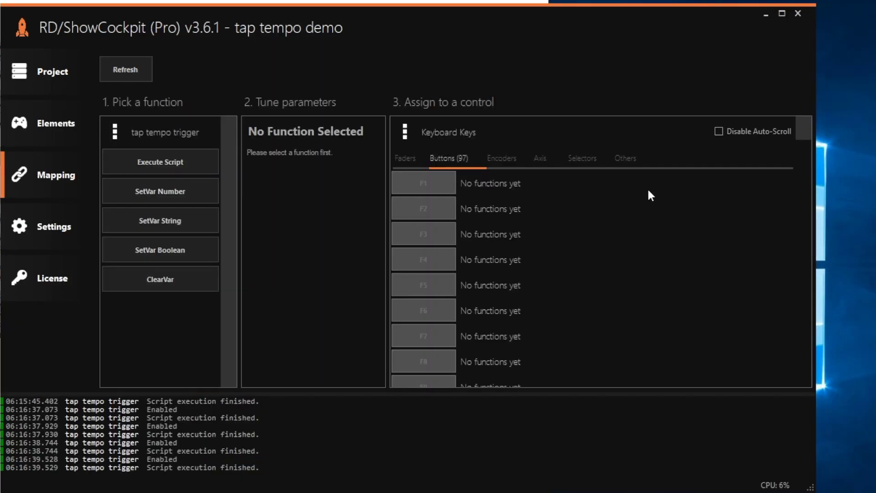
left_click_drag(804, 137, 800, 339)
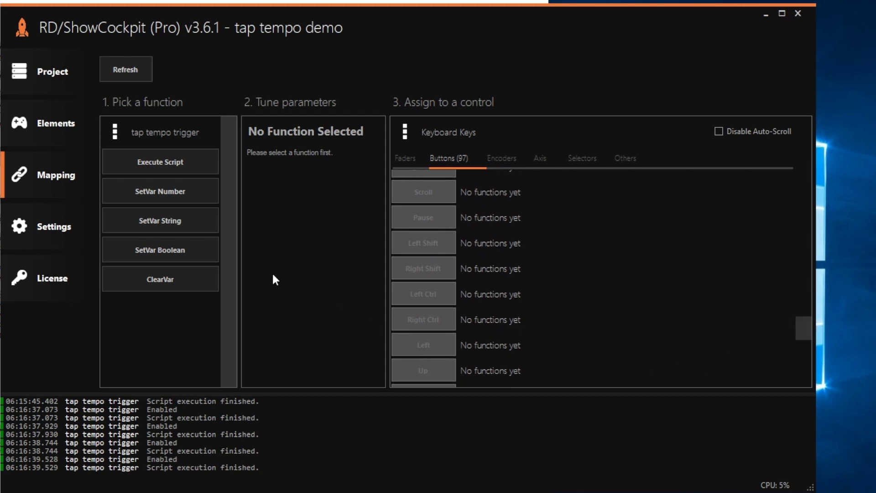
left_click_drag(139, 133, 165, 163)
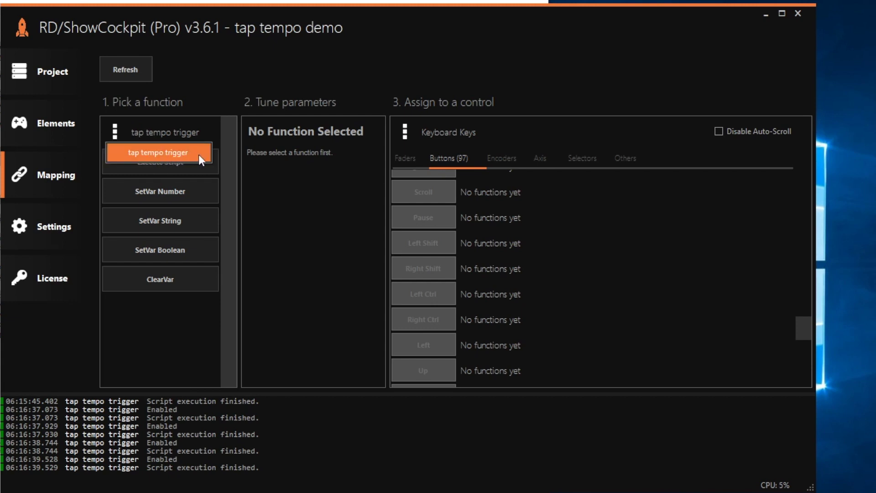
left_click_drag(196, 153, 195, 153)
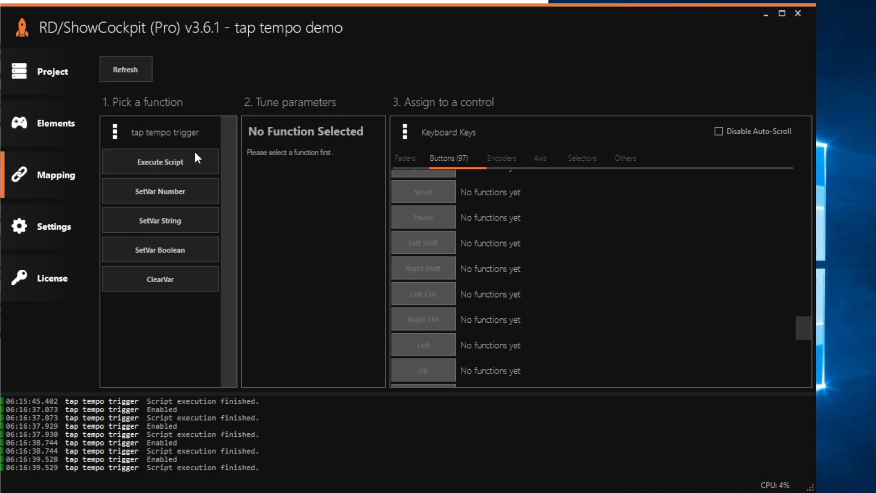
left_click(163, 167)
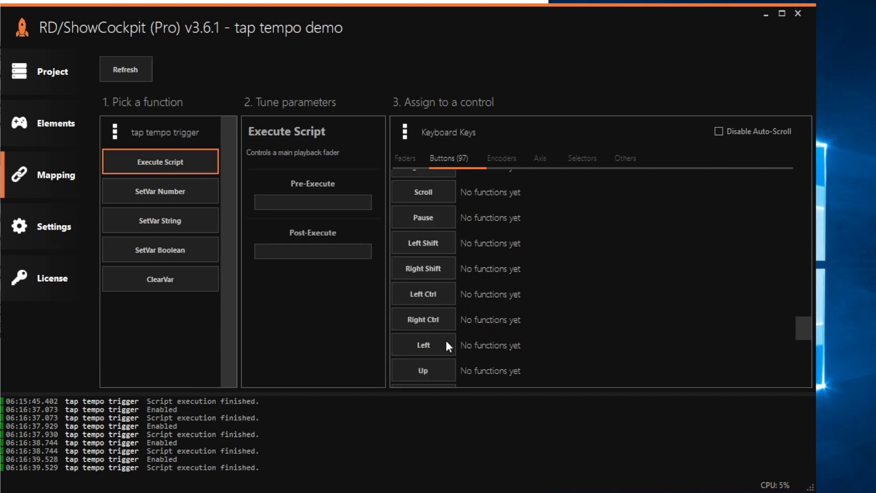
left_click(434, 349)
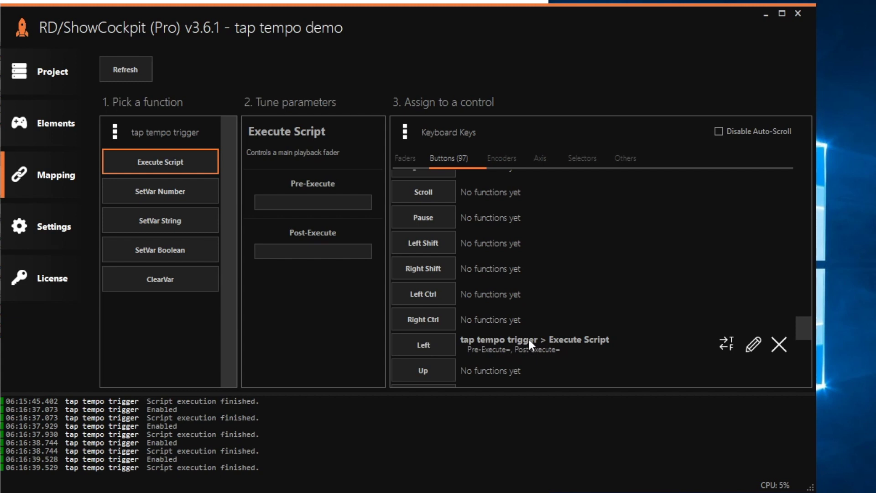
Step: Return to the elements list and tap the mapped key repeatedly in rhythm to set the X32's stereo delay time
left_click(50, 125)
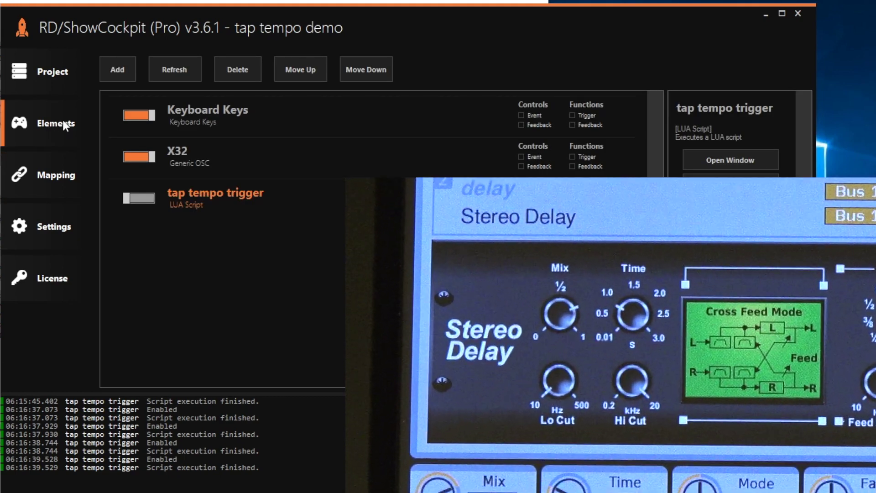
key("space")
key("space")
key("space")
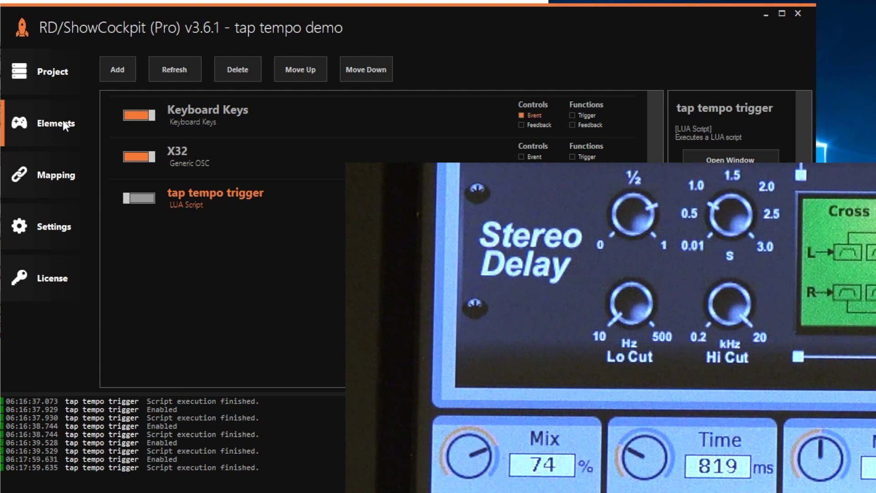
key("space")
key("space")
key("space")
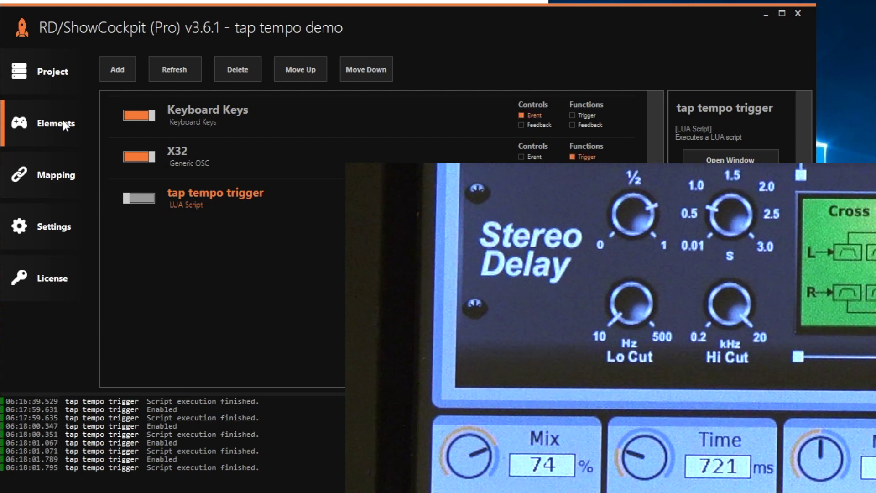
key("space")
key("space")
key("space")
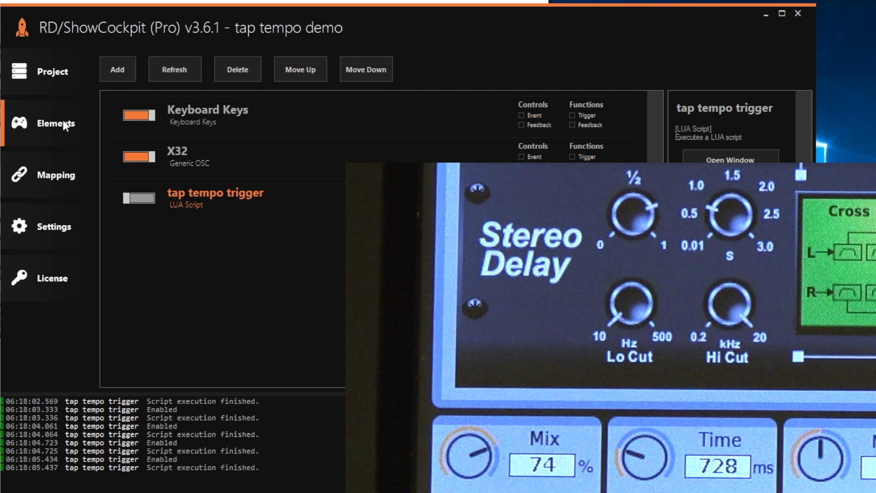
key("space")
key("space")
key("space")
key("space")
key("space")
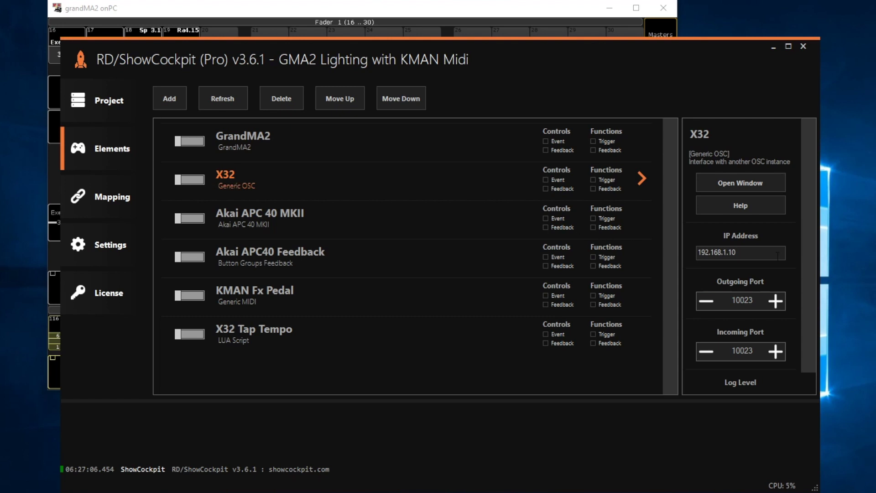
Step: Enable the X32 and KMAN Fx Pedal elements in the GMA2 Lighting with KMAN Midi project
left_click(190, 179)
left_click(276, 300)
left_click(196, 296)
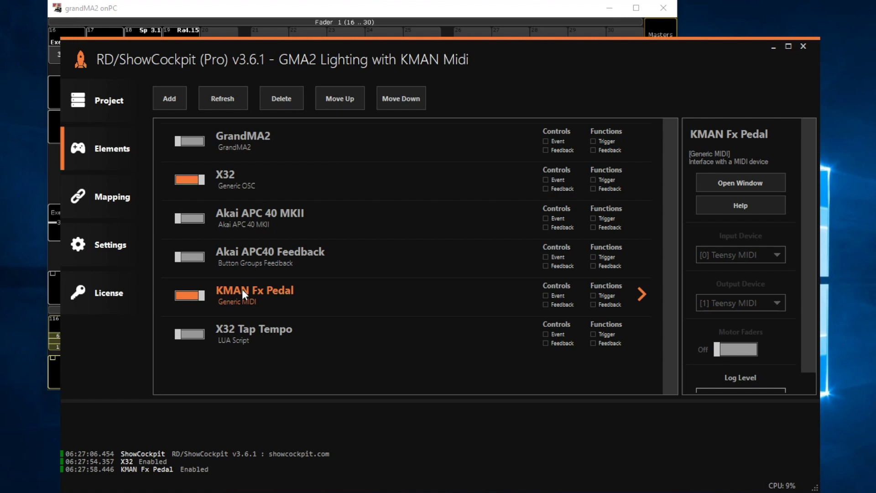
Step: Switch to grandMA2 onPC, try the Spd 1 executor's fader and Learn button, and raise its speed to 203 BPM
key("alt+Tab")
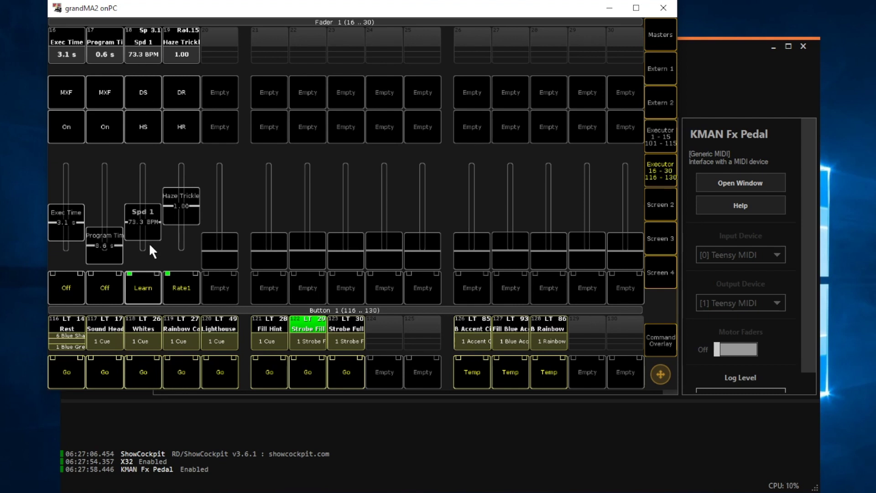
left_click_drag(150, 227, 145, 197)
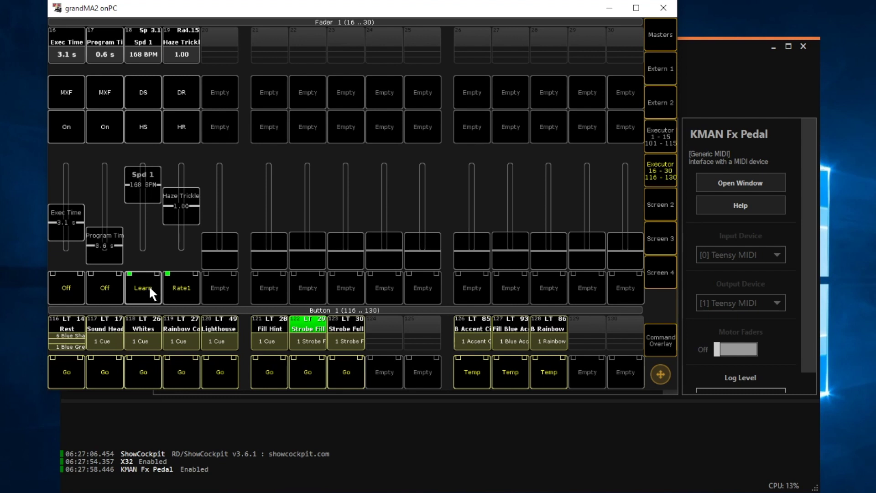
left_click(149, 286)
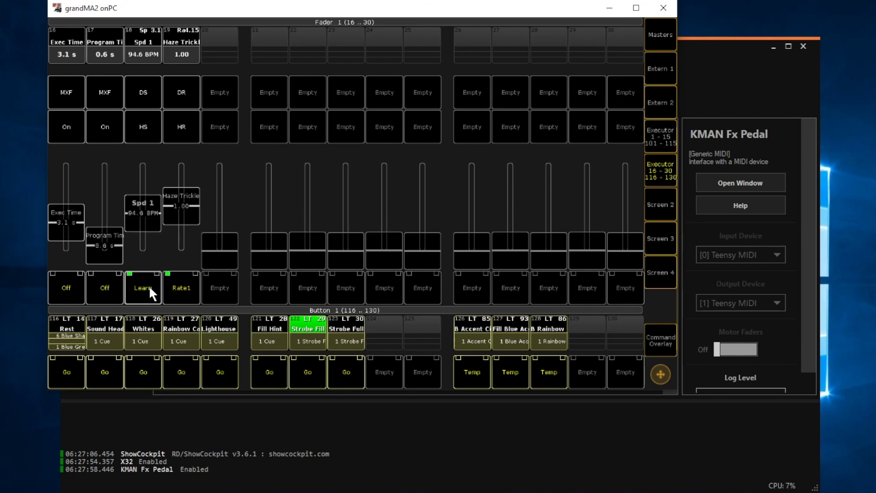
left_click(149, 285)
left_click(148, 285)
left_click_drag(146, 218, 139, 176)
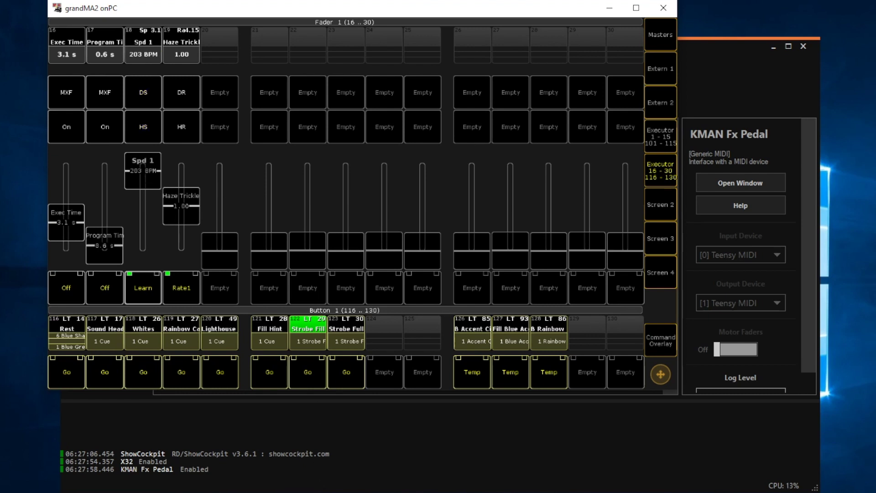
Step: Switch back to ShowCockpit, enable the GrandMA2 element, and choose KMAN Fx Pedal as the control element for mapping
key("alt+Tab")
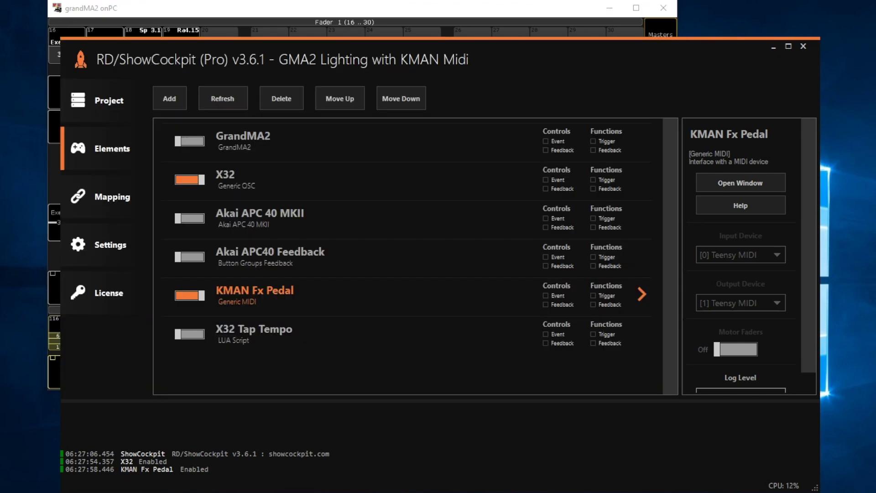
left_click(187, 141)
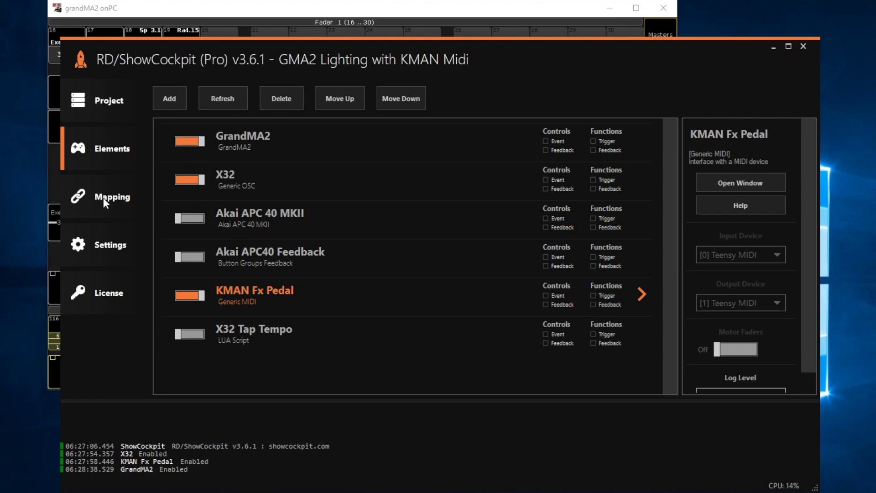
left_click(103, 198)
left_click(480, 156)
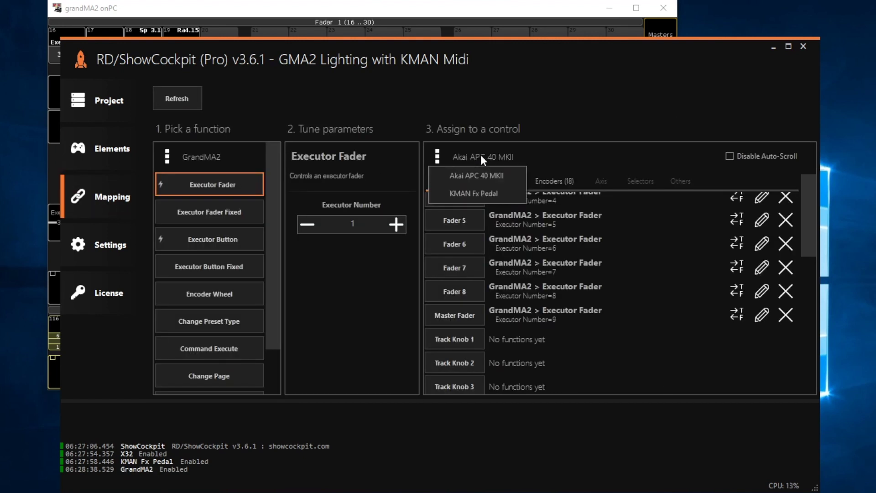
left_click(478, 195)
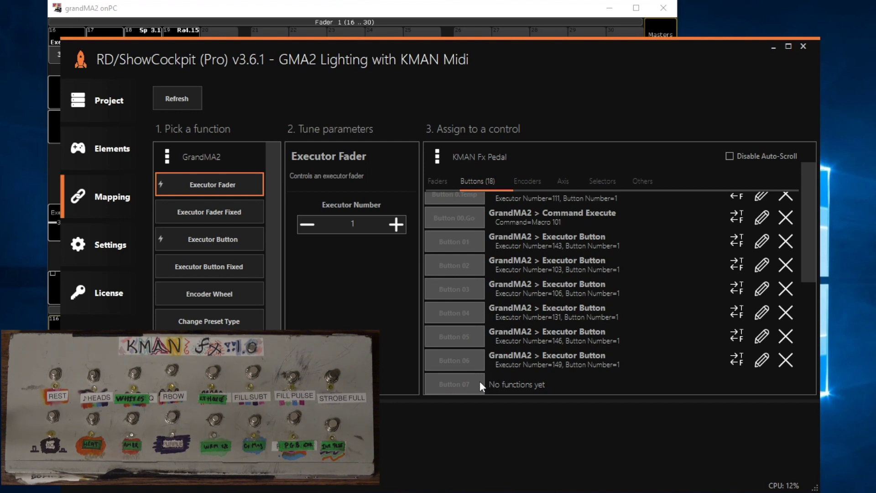
Step: Assign the X32 Tap Tempo element's Execute Script function to Button 07 of the KMAN Fx Pedal
left_click(171, 152)
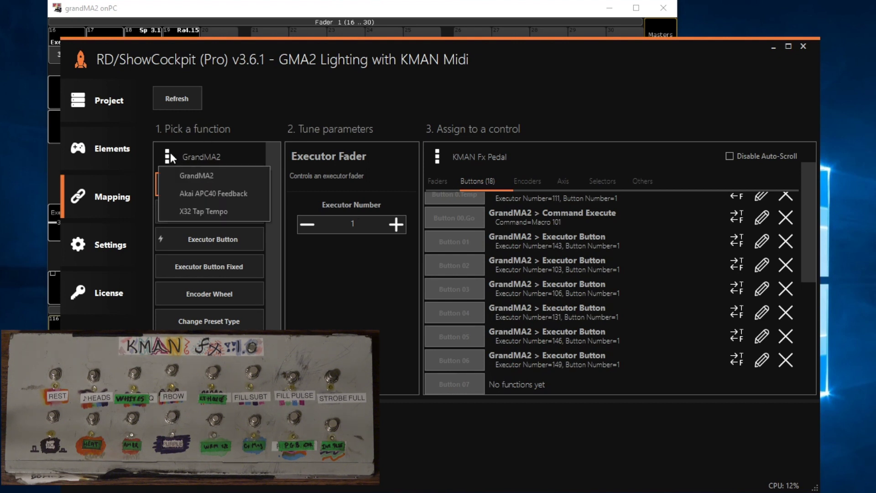
left_click(228, 212)
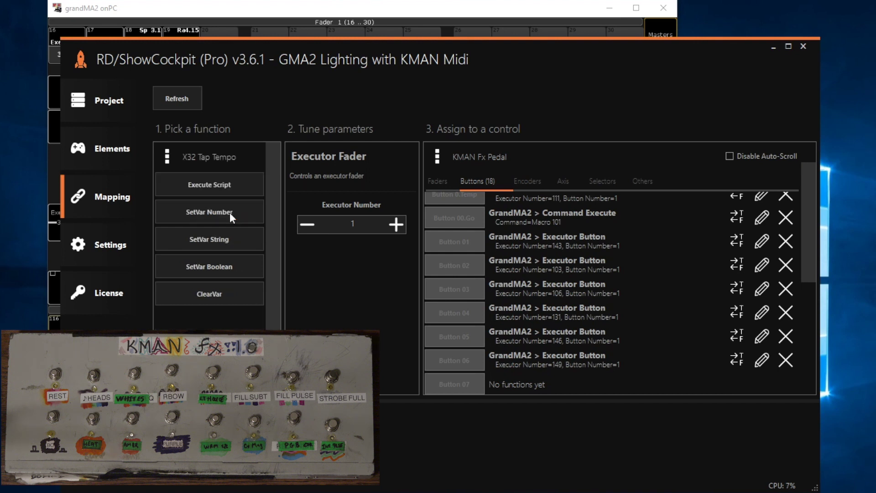
left_click(235, 184)
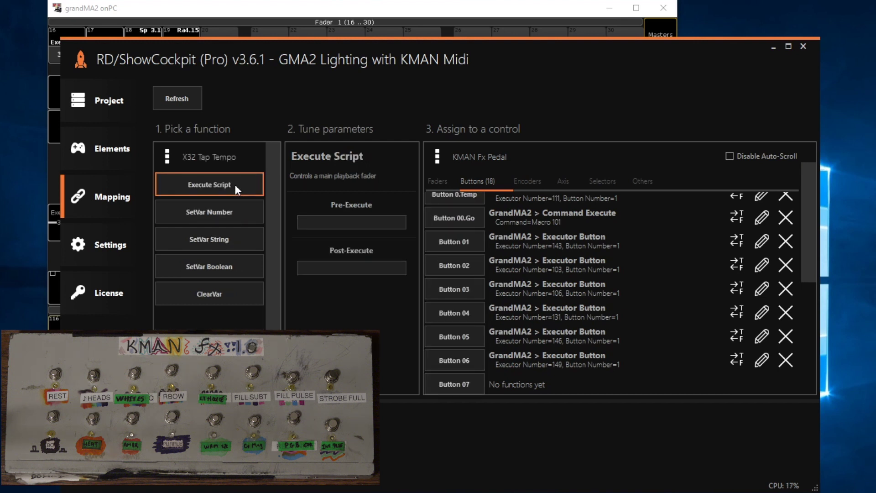
left_click(456, 384)
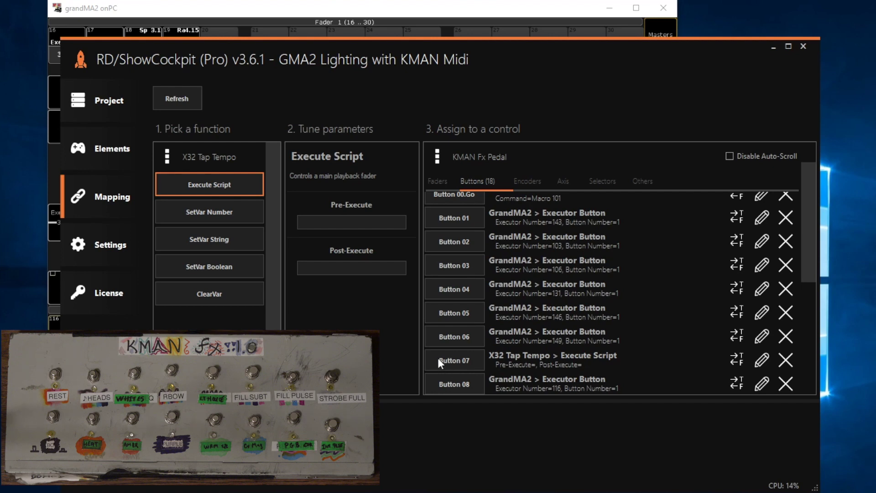
Step: Also assign GrandMA2's Executor Button function with executor number 18 and button number 1 to pedal Button 07, and switch to grandMA2 onPC
key("alt+Tab")
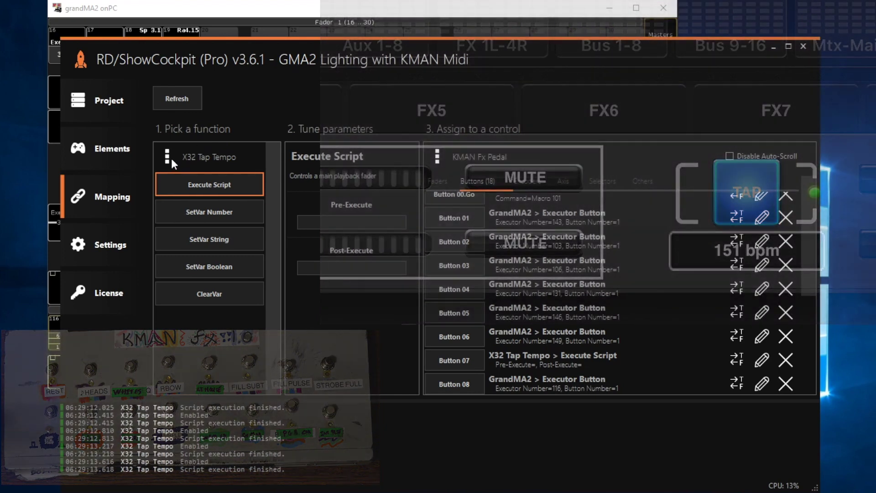
left_click(167, 157)
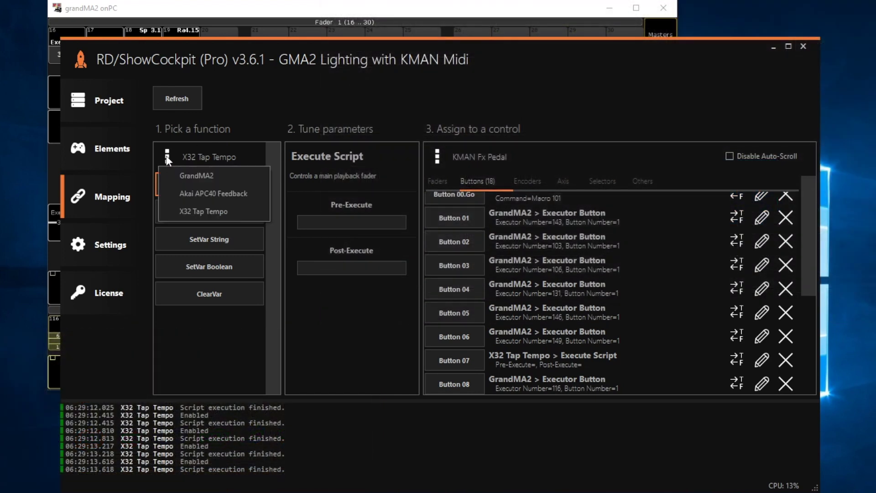
left_click(193, 177)
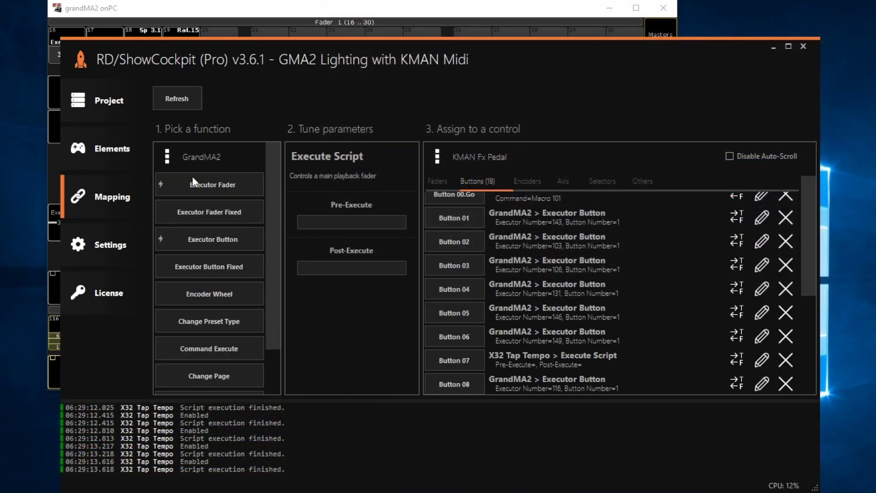
left_click(225, 242)
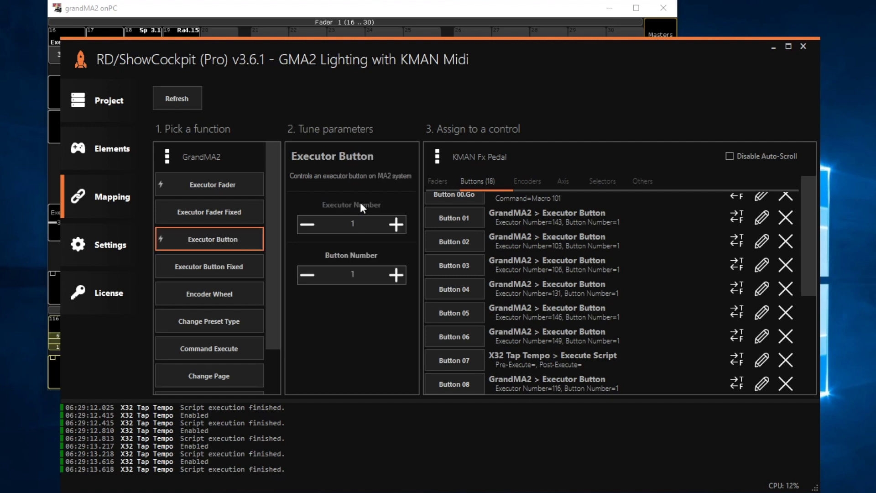
type("8")
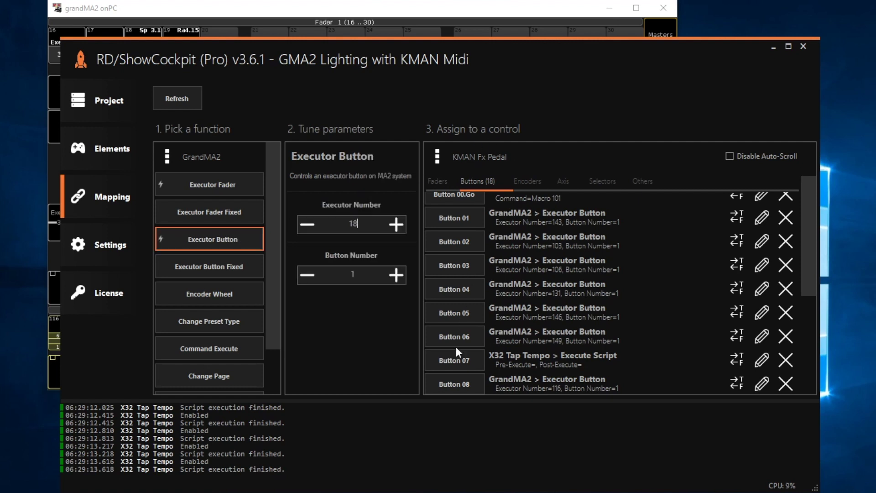
left_click(471, 363)
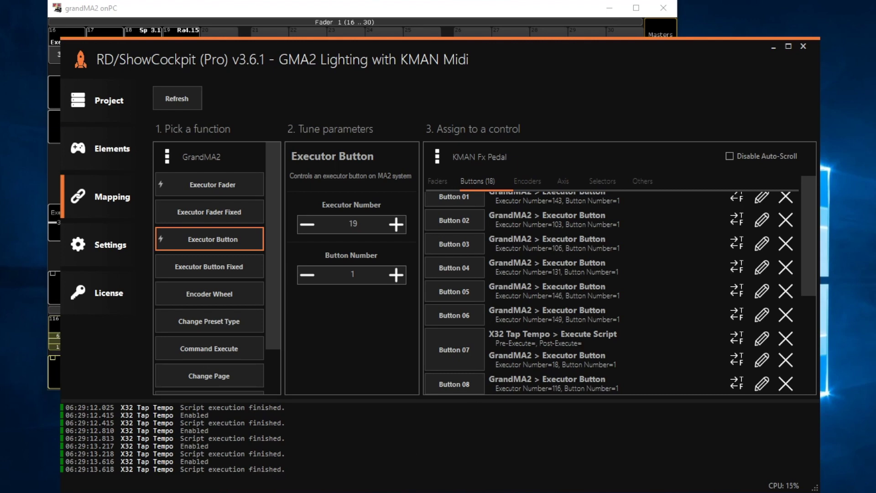
key("alt+Tab")
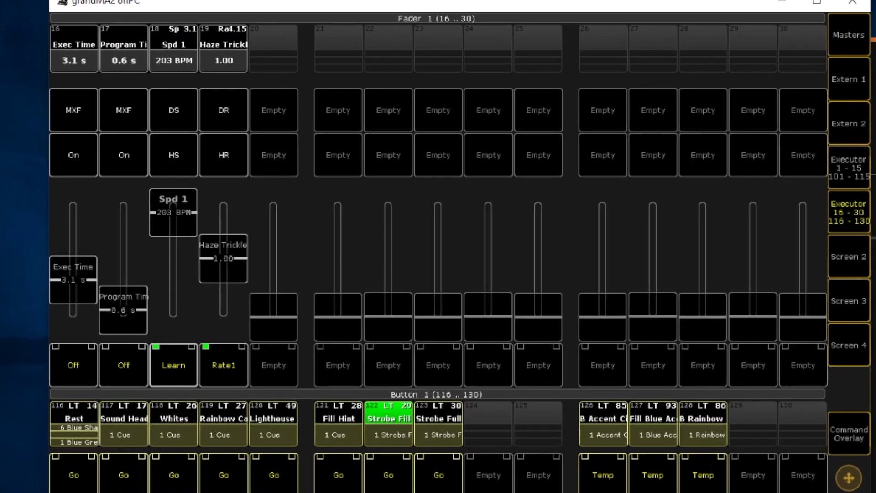